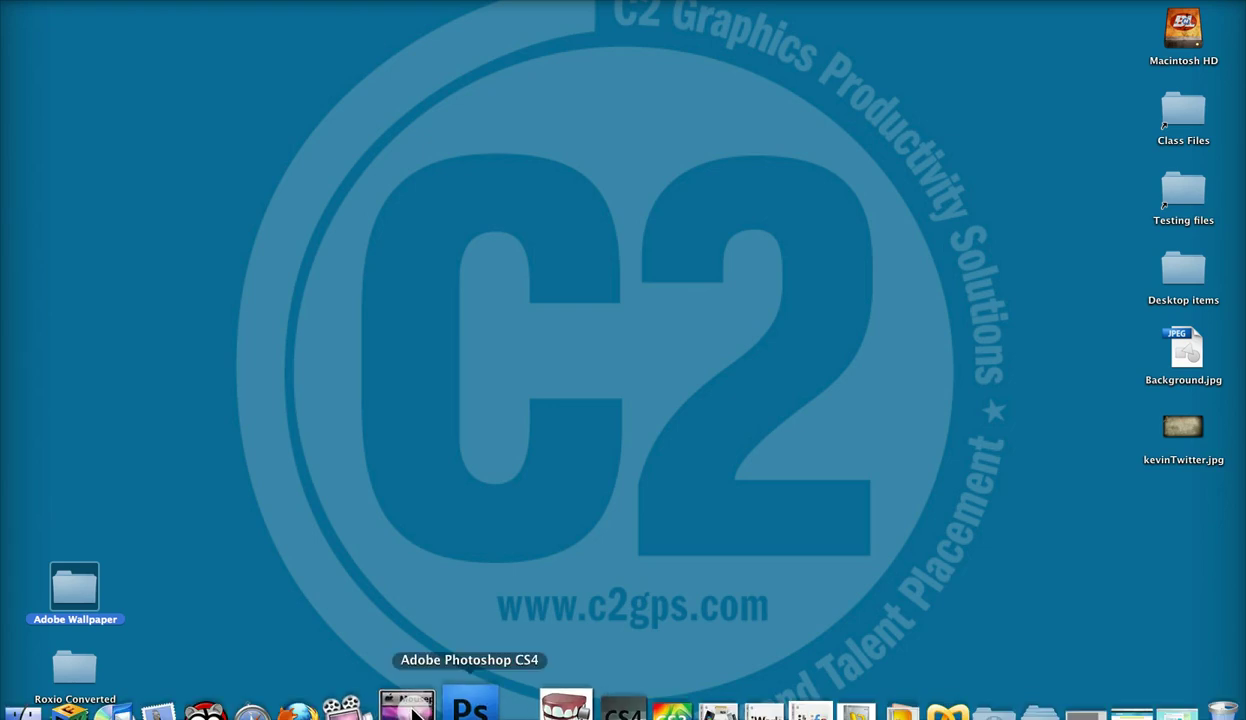
Step: Launch Photoshop and create a white 1500 × 800 px, 72 ppi RGB document
{"action": "left_click", "coordinate": [471, 703]}
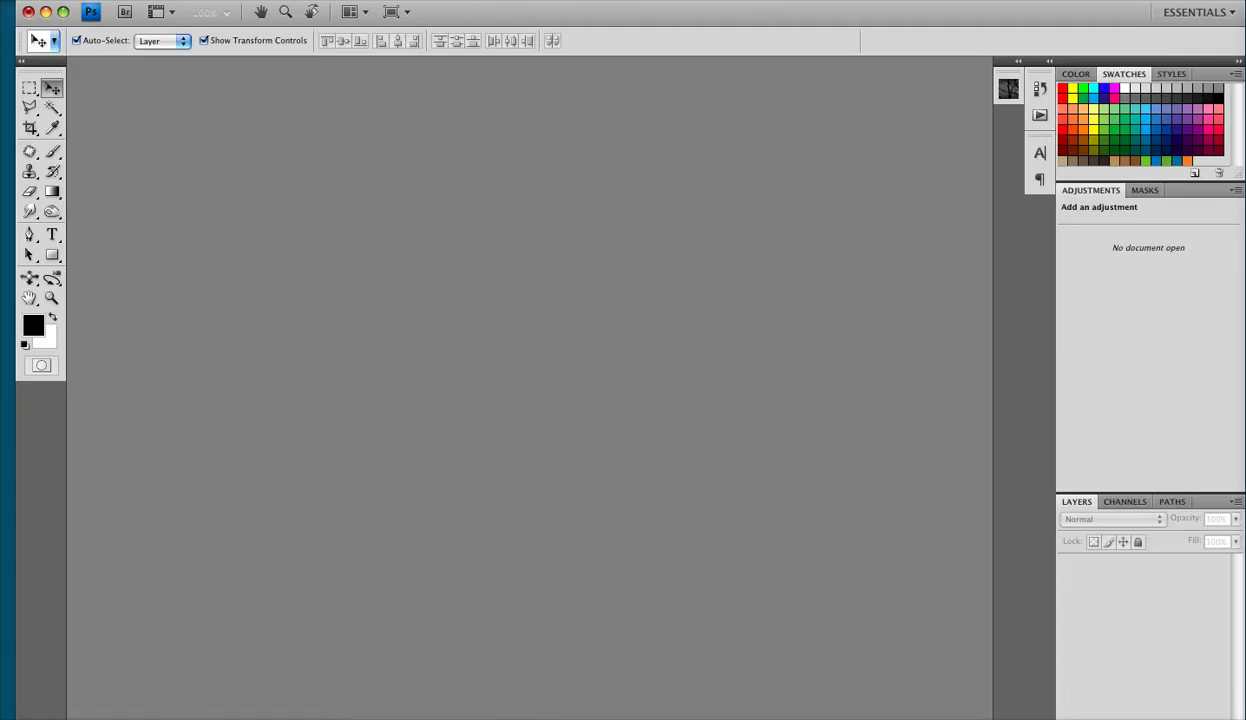
{"action": "left_click", "coordinate": [137, 0]}
{"action": "left_click", "coordinate": [140, 6]}
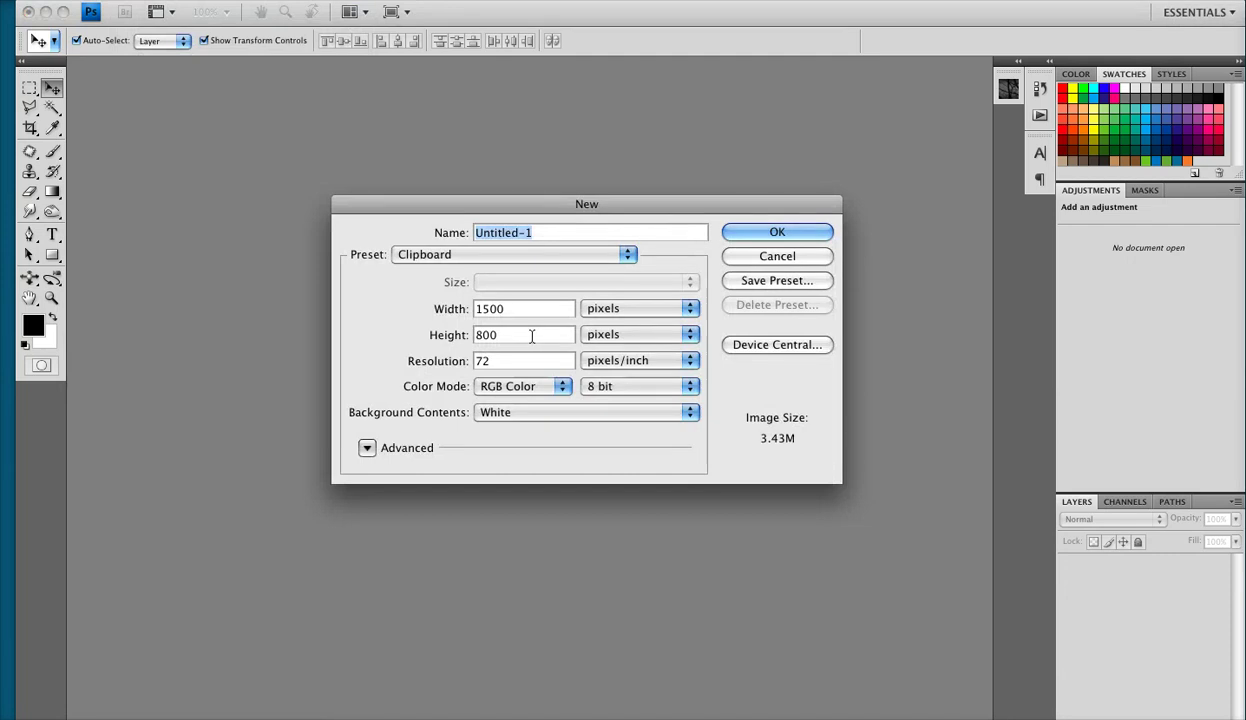
{"action": "key", "text": "alt+super+equal"}
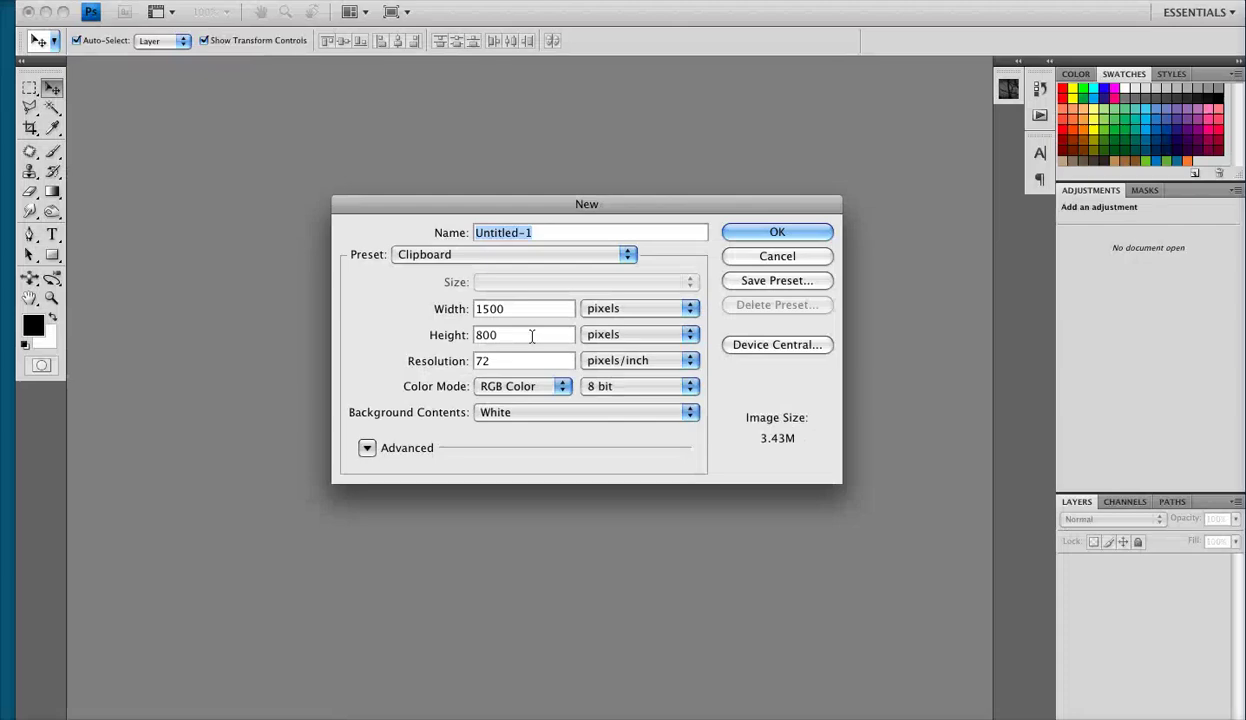
{"action": "key", "text": "Return"}
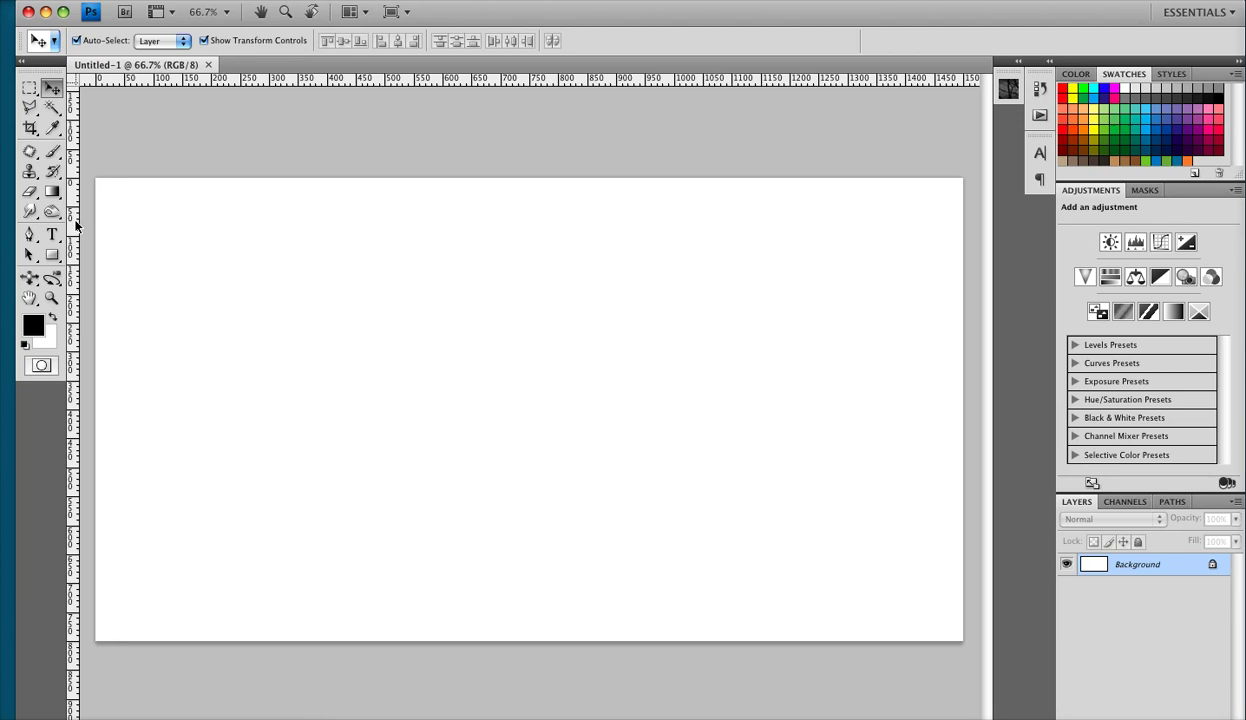
Step: Place a vertical guide at about 200 px and open kevinTwitter.psd from recent files
{"action": "left_click_drag", "start_coordinate": [74, 222], "coordinate": [211, 211]}
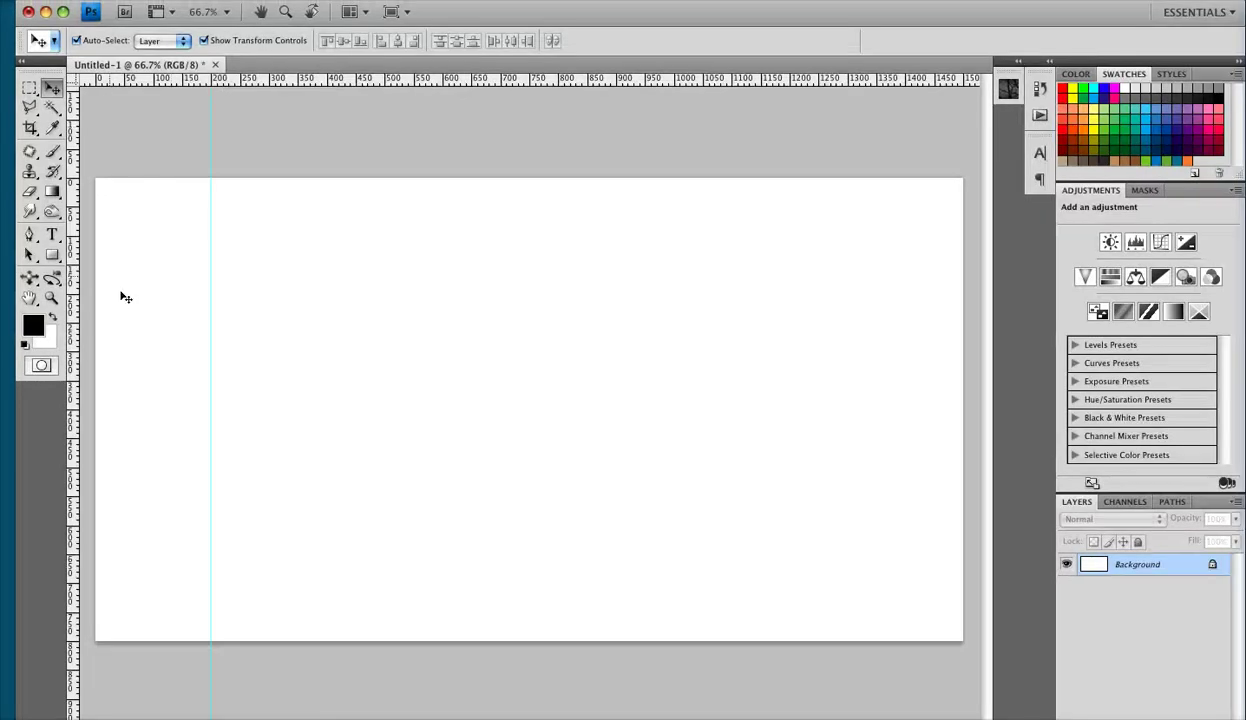
{"action": "left_click", "coordinate": [140, 0]}
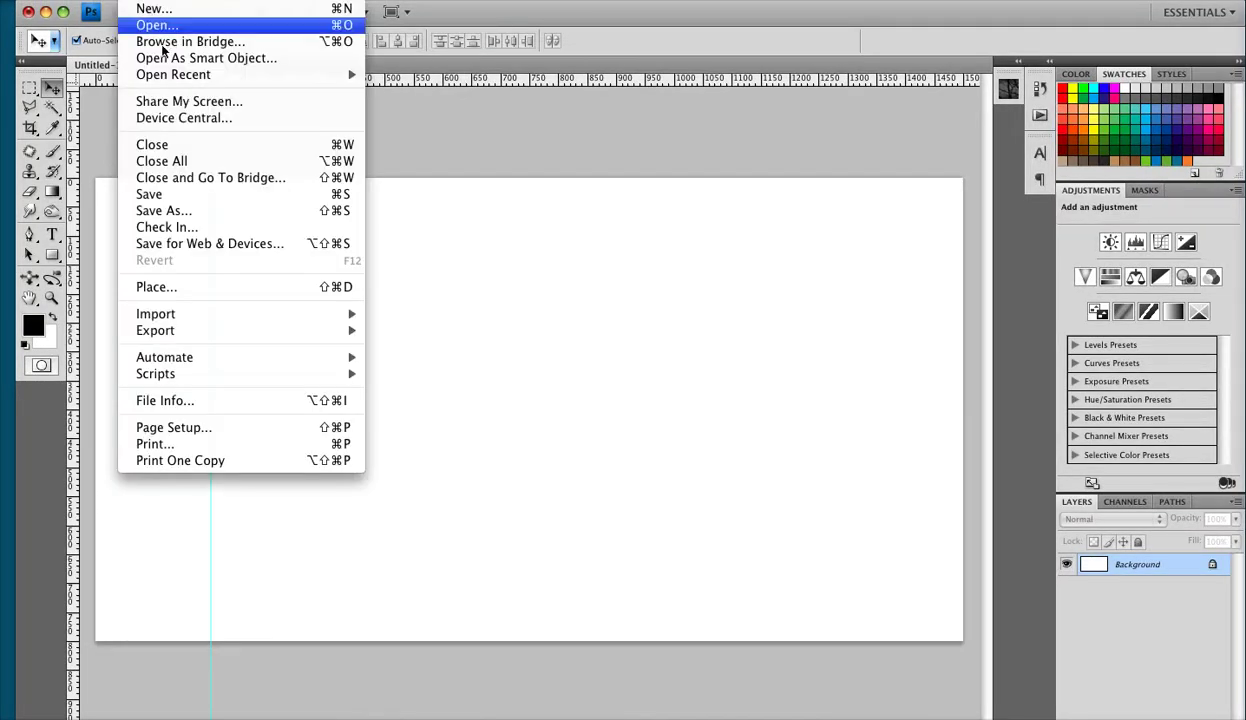
{"action": "mouse_move", "coordinate": [300, 74]}
{"action": "left_click", "coordinate": [420, 75]}
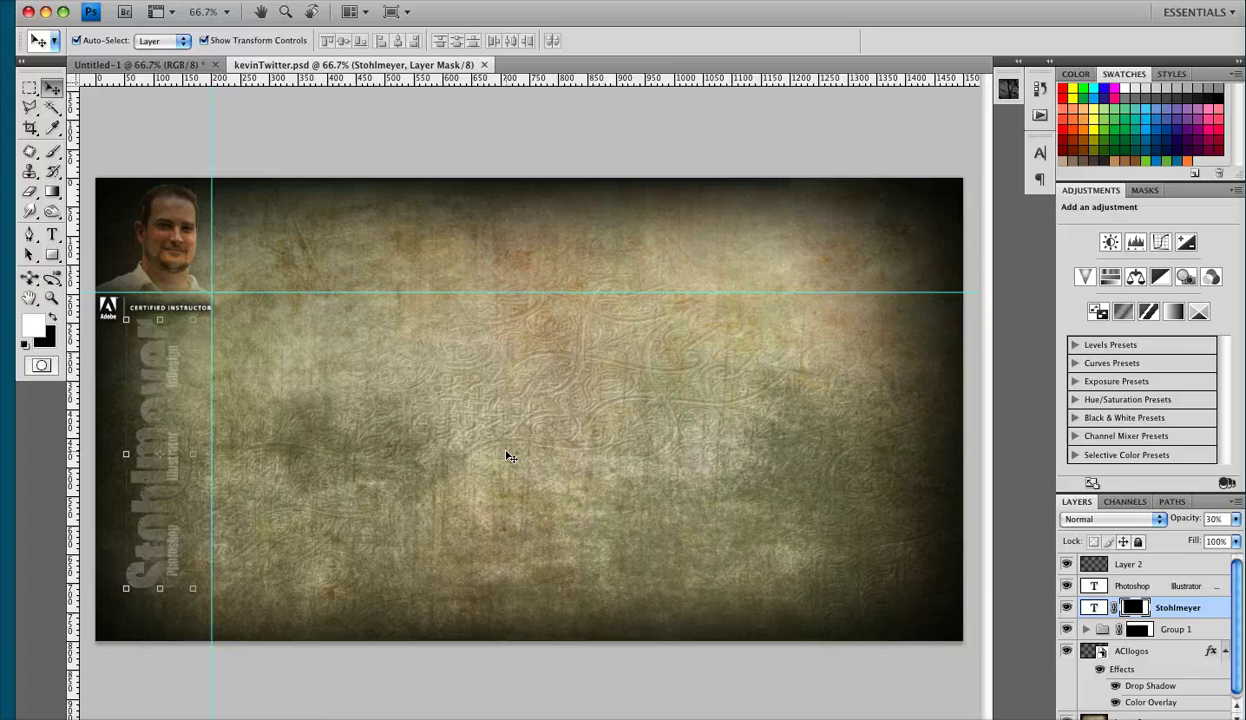
Step: Save the design as a JPEG named kevinTwitter.jpg on the Desktop, replacing the existing file
{"action": "key", "text": "super+shift+s"}
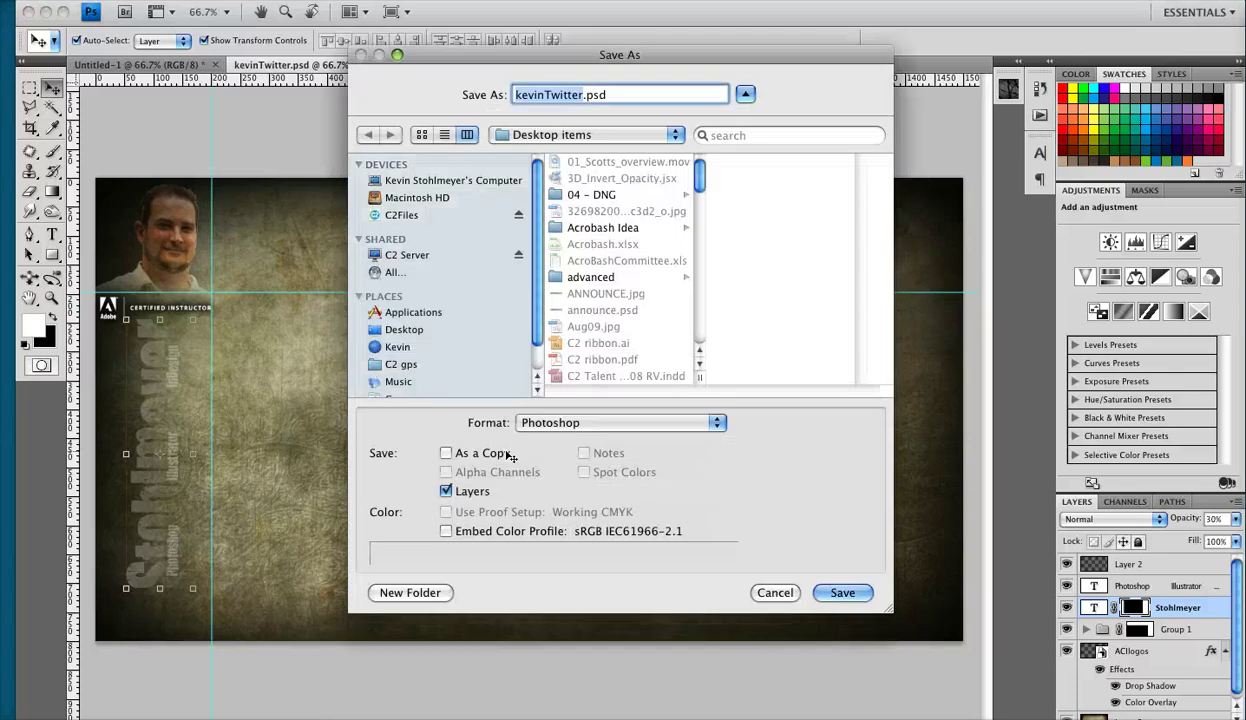
{"action": "key", "text": "Return"}
{"action": "key", "text": "Escape"}
{"action": "left_click", "coordinate": [404, 329]}
{"action": "left_click", "coordinate": [580, 423]}
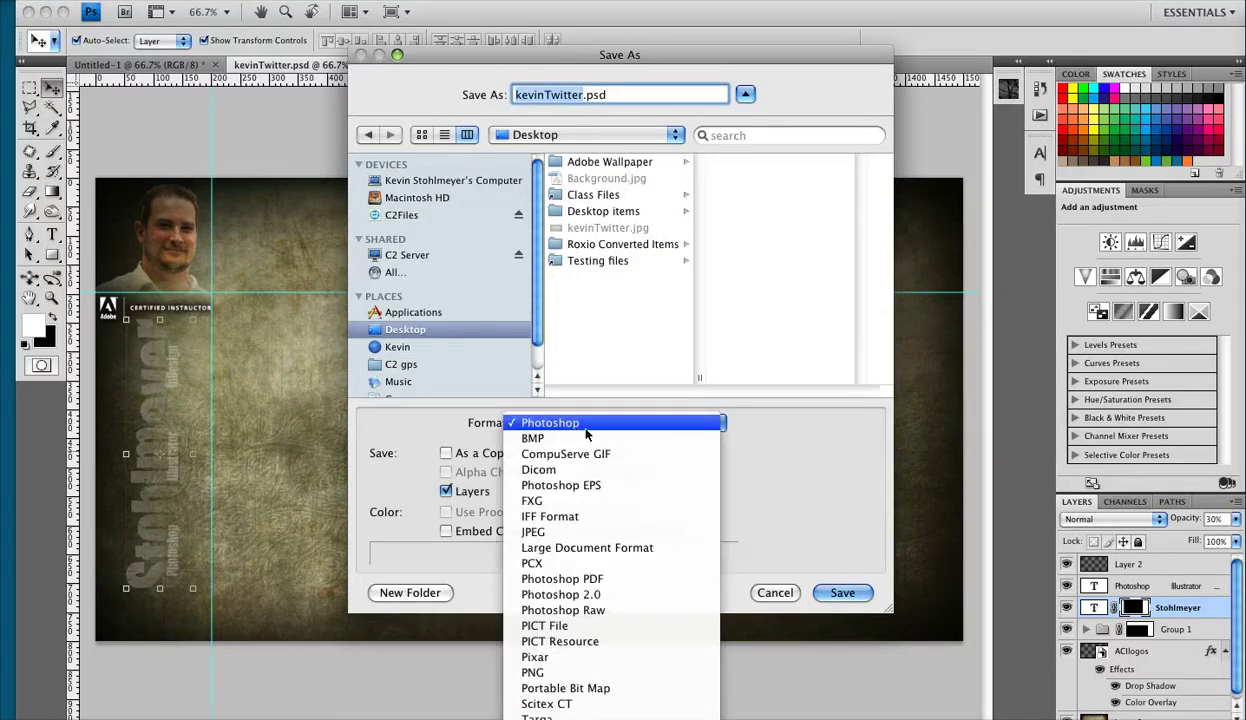
{"action": "left_click", "coordinate": [586, 538]}
{"action": "left_click", "coordinate": [863, 595]}
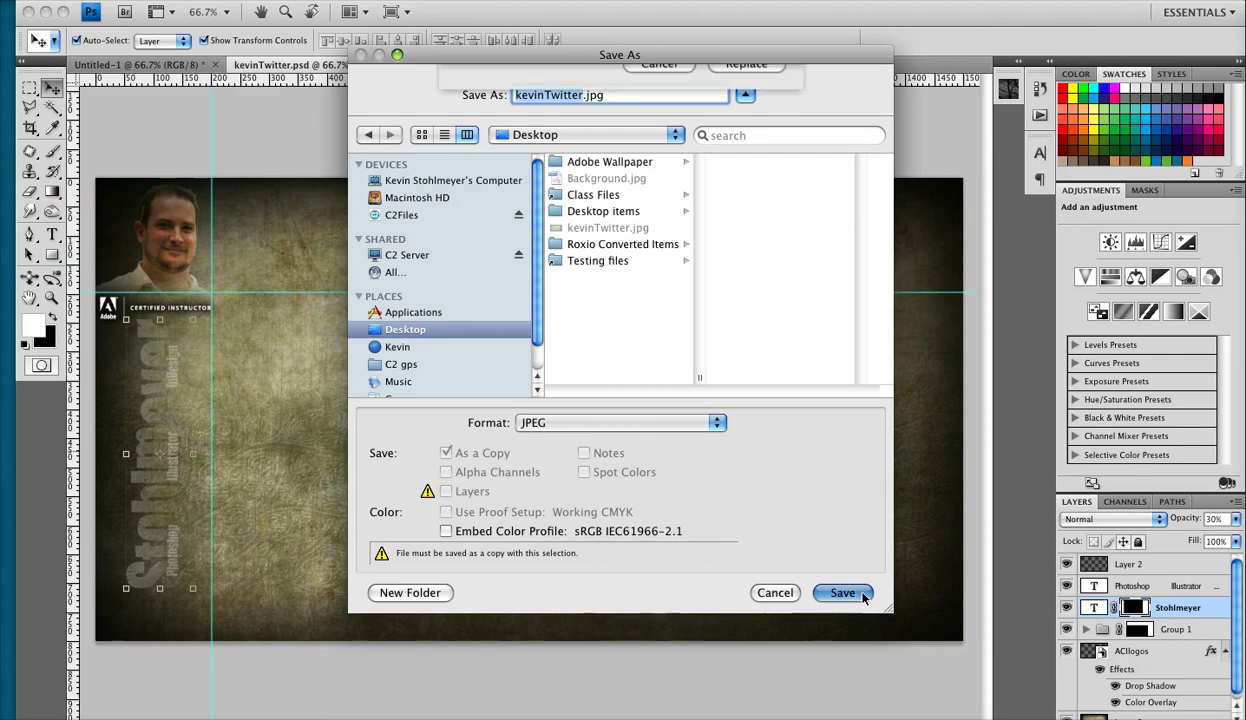
{"action": "left_click", "coordinate": [743, 171]}
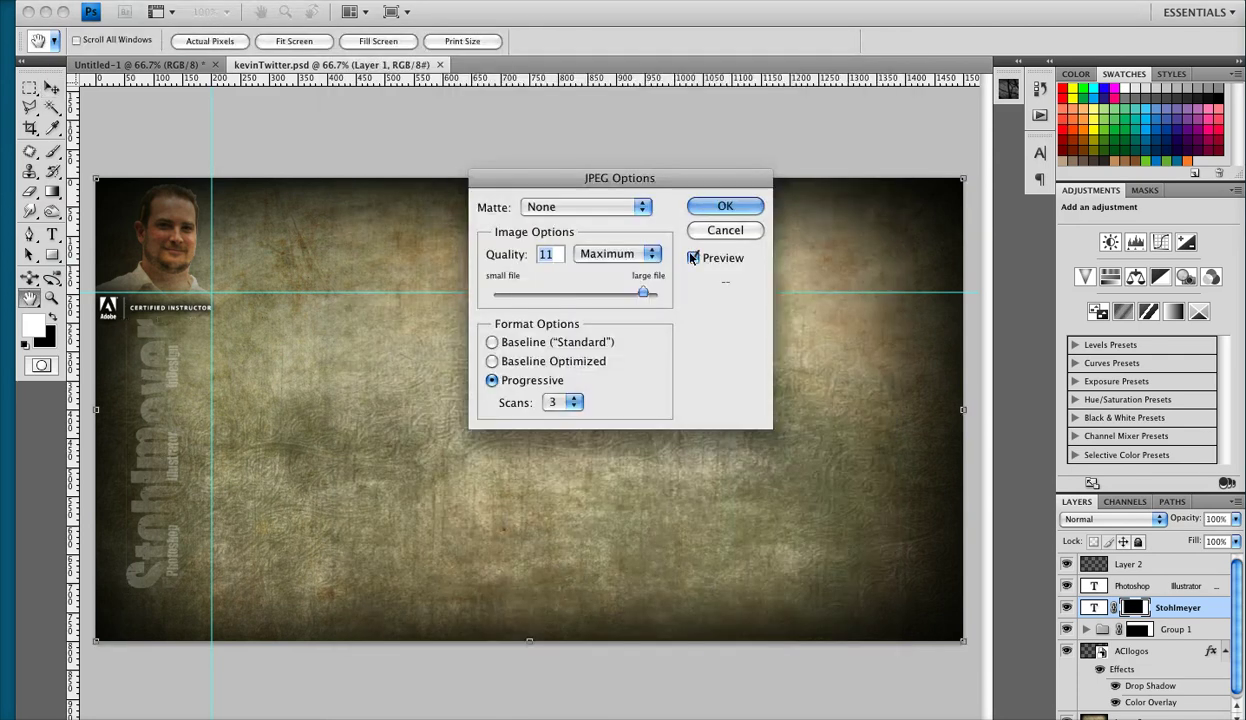
Step: With preview on, save the JPEG at quality 11 (Maximum), progressive, about 532.7K
{"action": "left_click", "coordinate": [693, 258]}
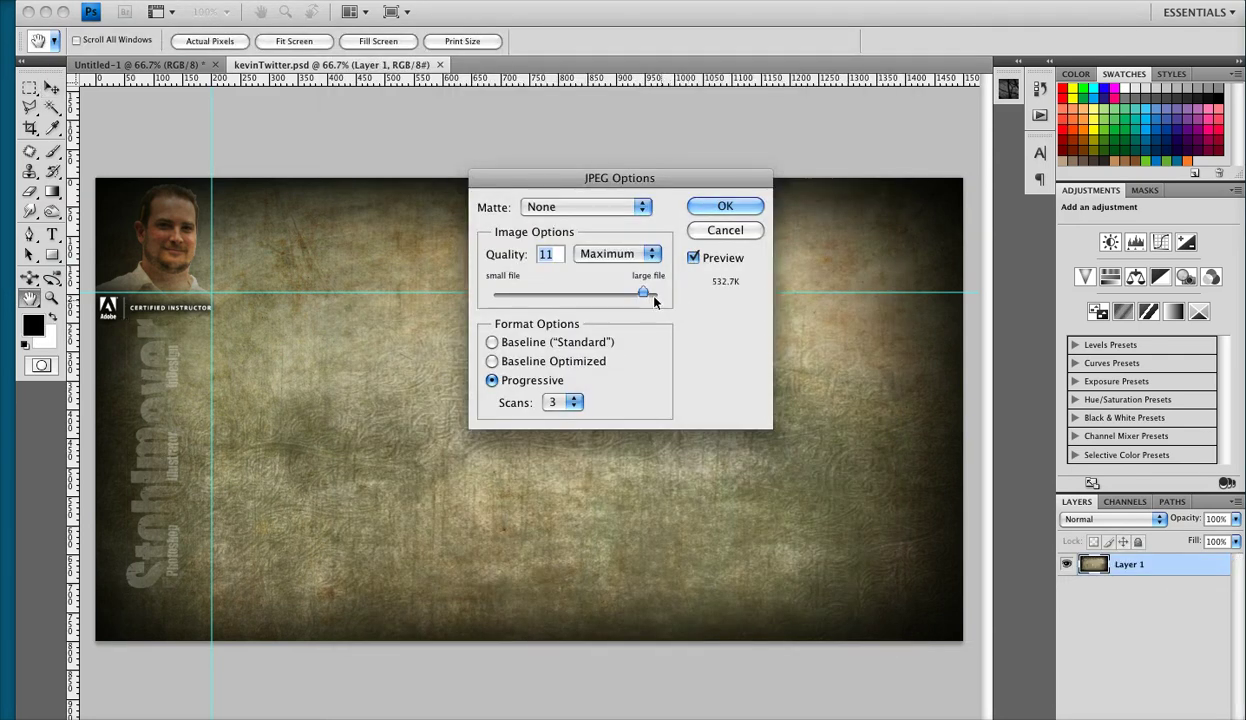
{"action": "left_click_drag", "start_coordinate": [654, 298], "coordinate": [662, 293]}
{"action": "key", "text": "alt"}
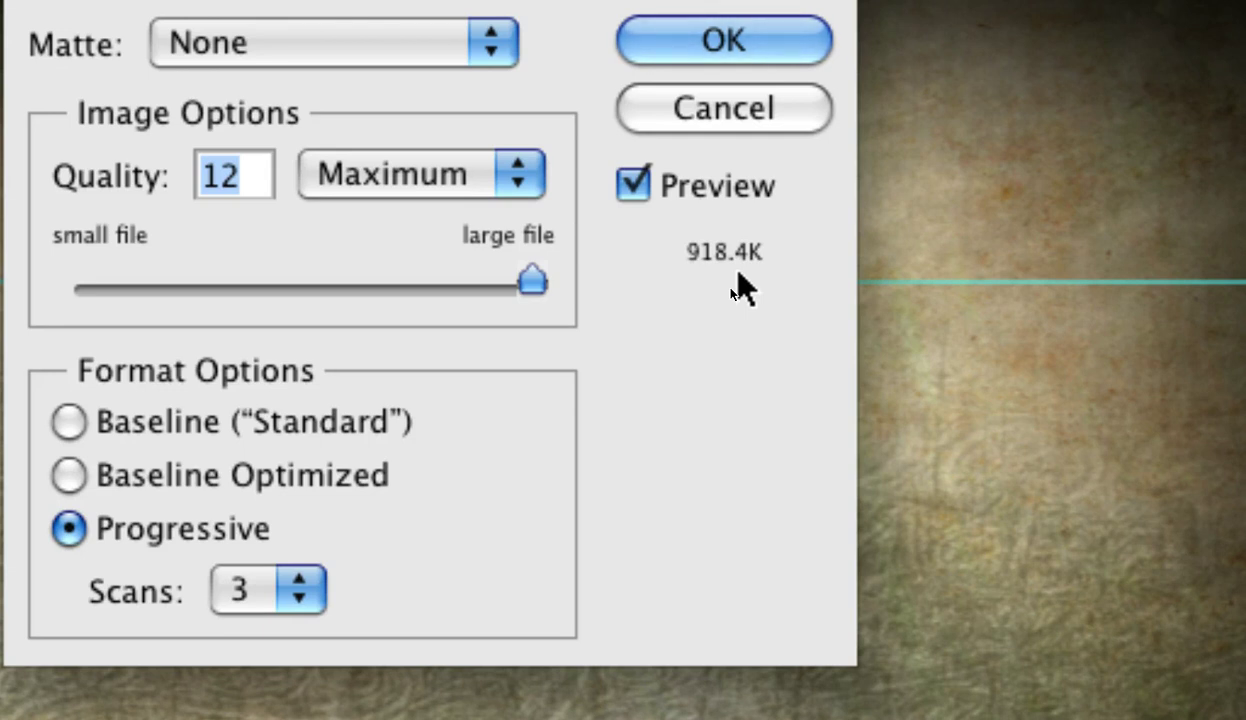
{"action": "left_click_drag", "start_coordinate": [526, 271], "coordinate": [508, 277]}
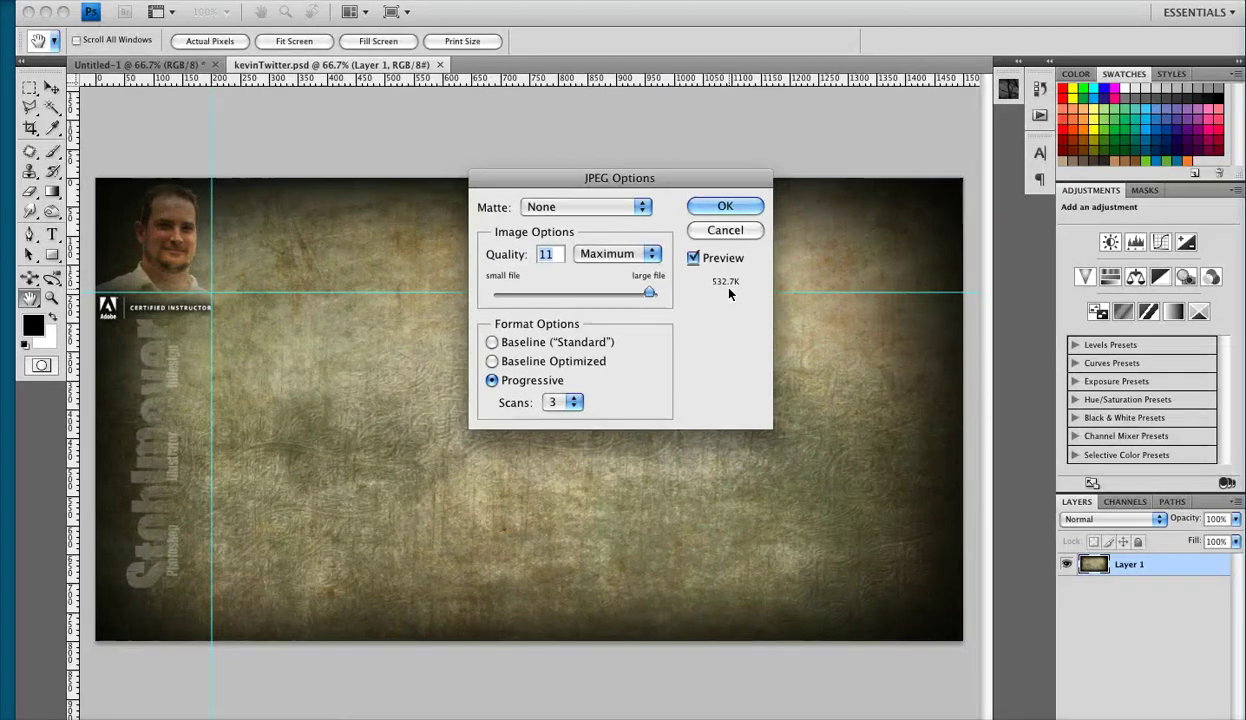
{"action": "key", "text": "Return"}
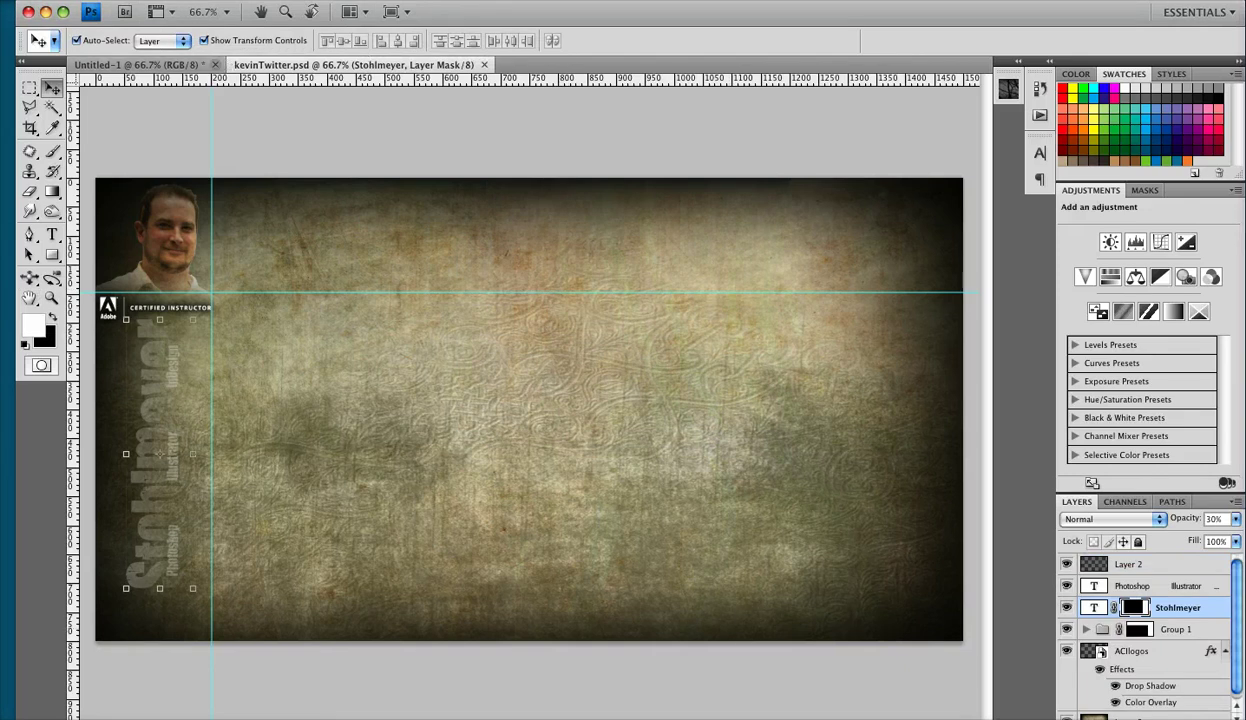
Step: Bring up Twitter's design settings in Safari and open the background image options
{"action": "left_click", "coordinate": [1150, 697]}
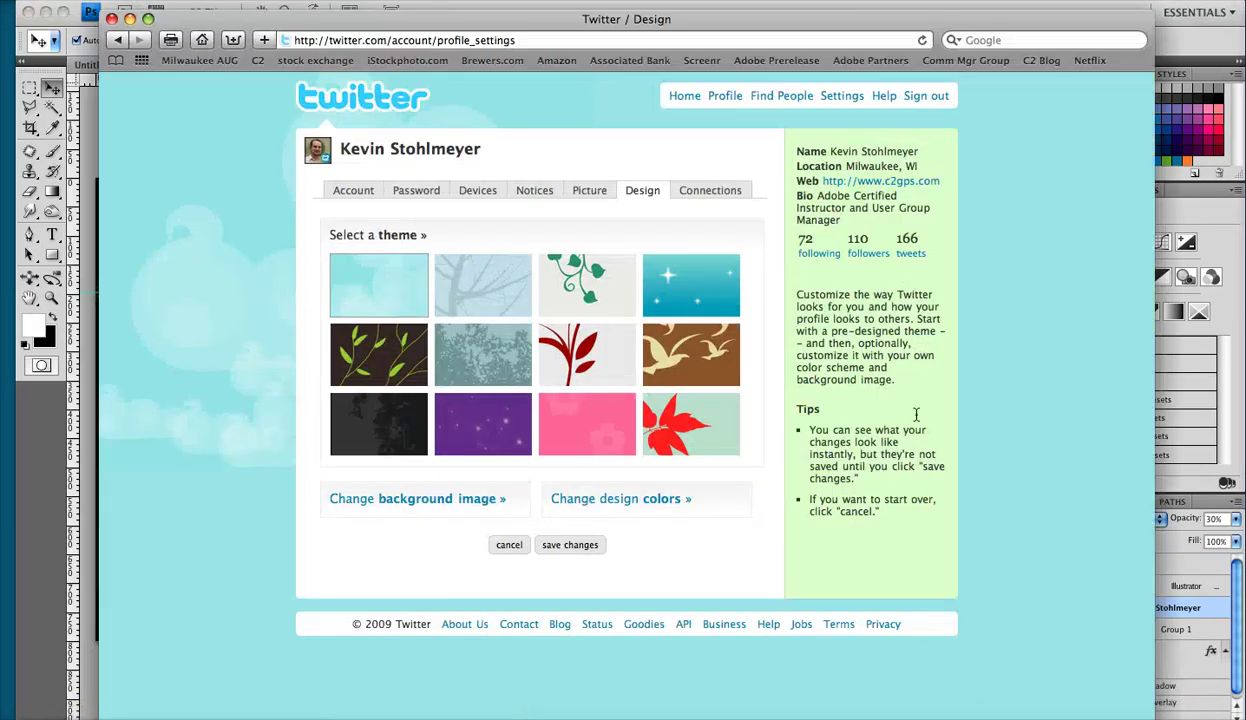
{"action": "left_click_drag", "start_coordinate": [822, 20], "coordinate": [754, 18]}
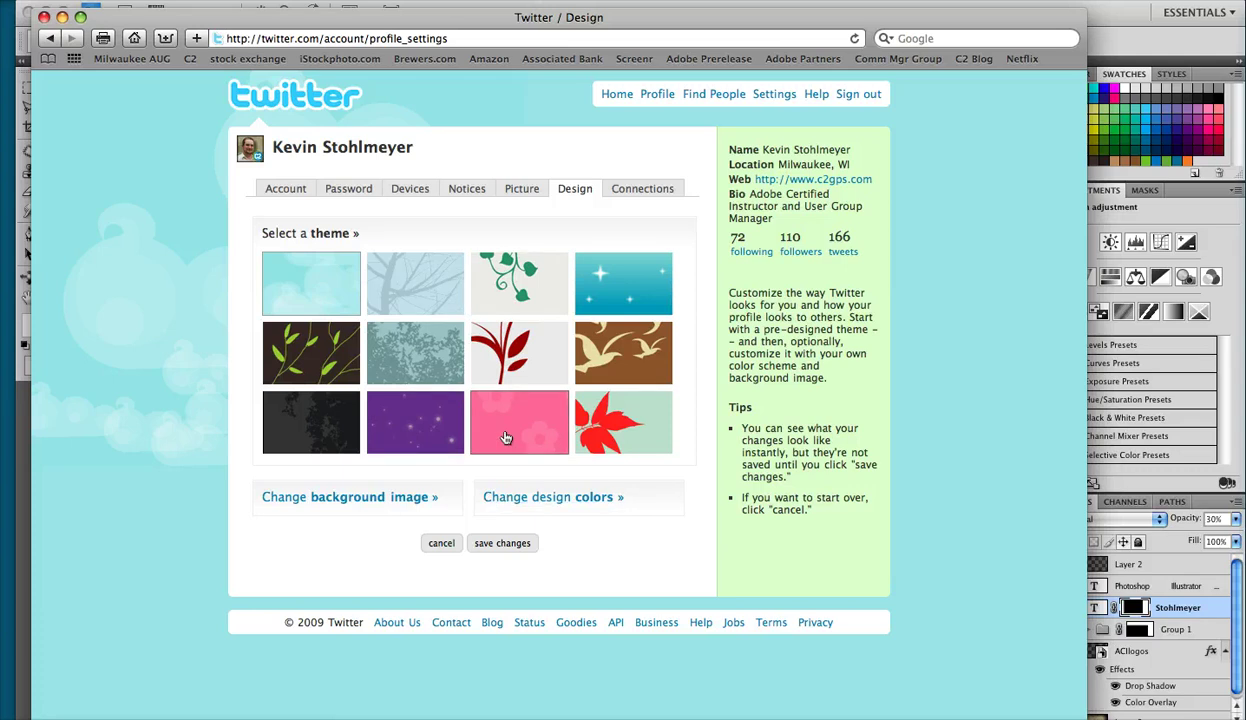
{"action": "left_click", "coordinate": [403, 504]}
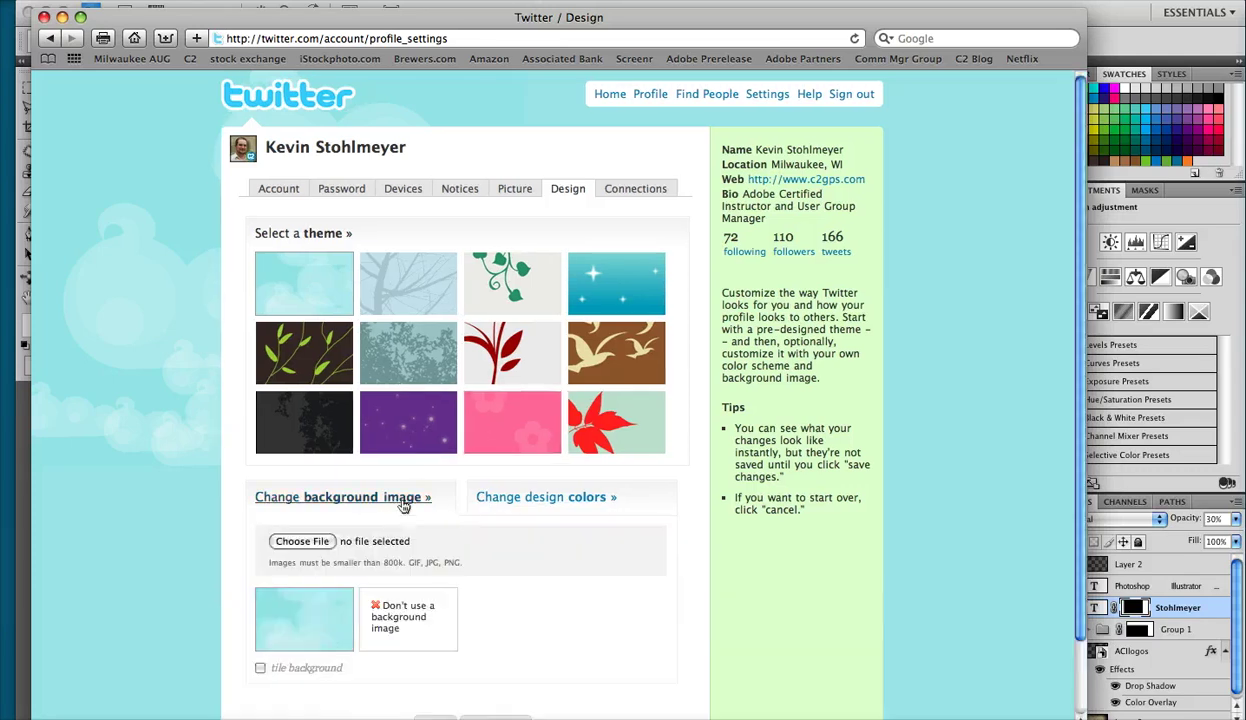
Step: Upload kevinTwitter.jpg from the Desktop as the background and save the design changes
{"action": "scroll", "coordinate": [487, 525], "scroll_direction": "down", "scroll_amount": 2}
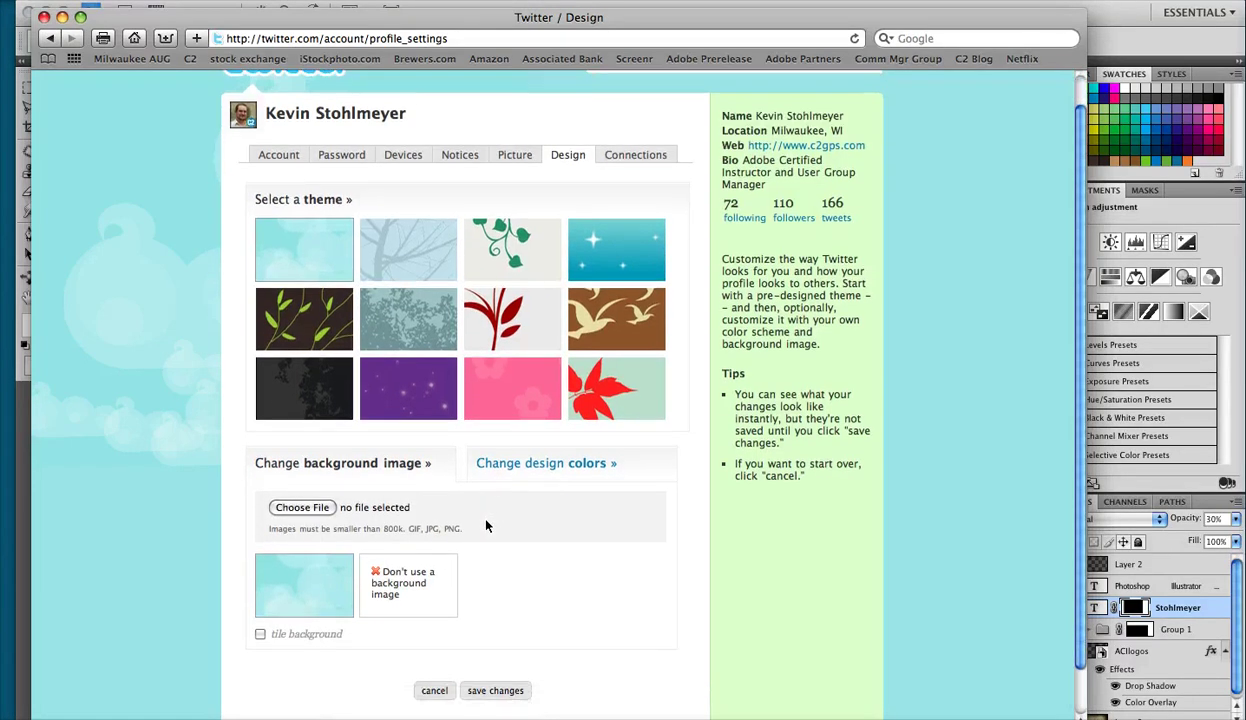
{"action": "scroll", "coordinate": [487, 522], "scroll_direction": "down", "scroll_amount": 2}
{"action": "left_click", "coordinate": [313, 484]}
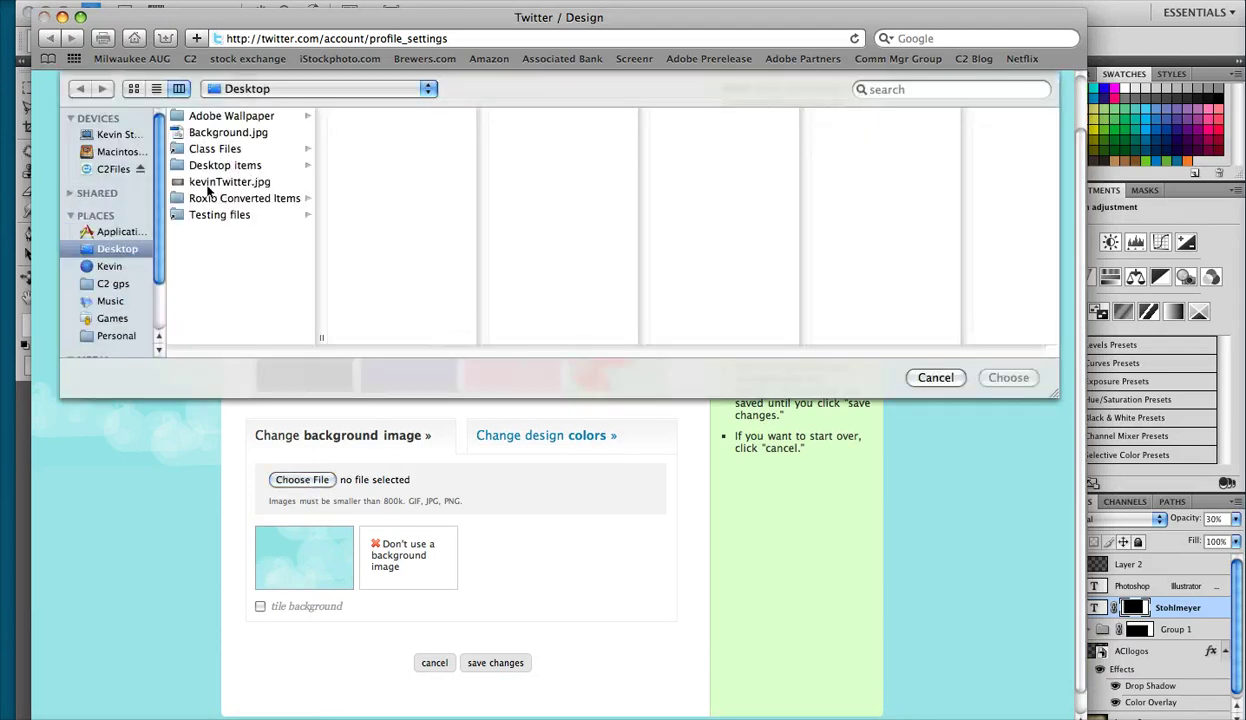
{"action": "left_click", "coordinate": [205, 182]}
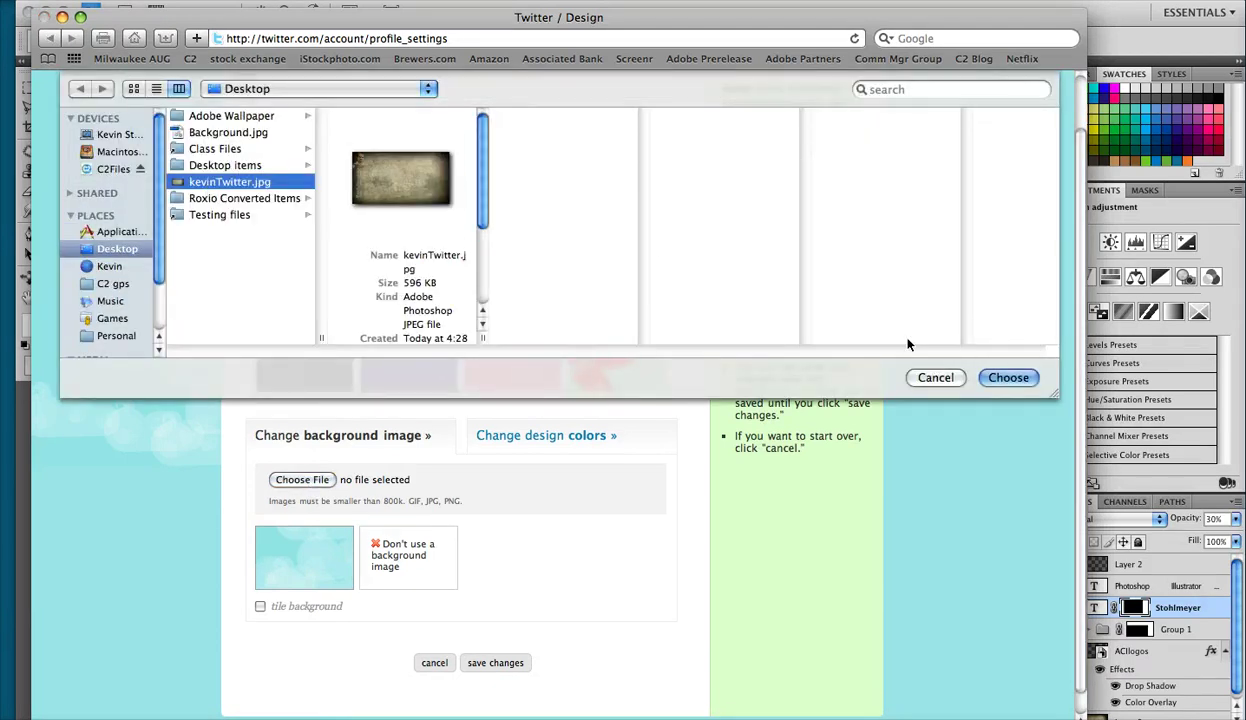
{"action": "left_click", "coordinate": [1012, 379]}
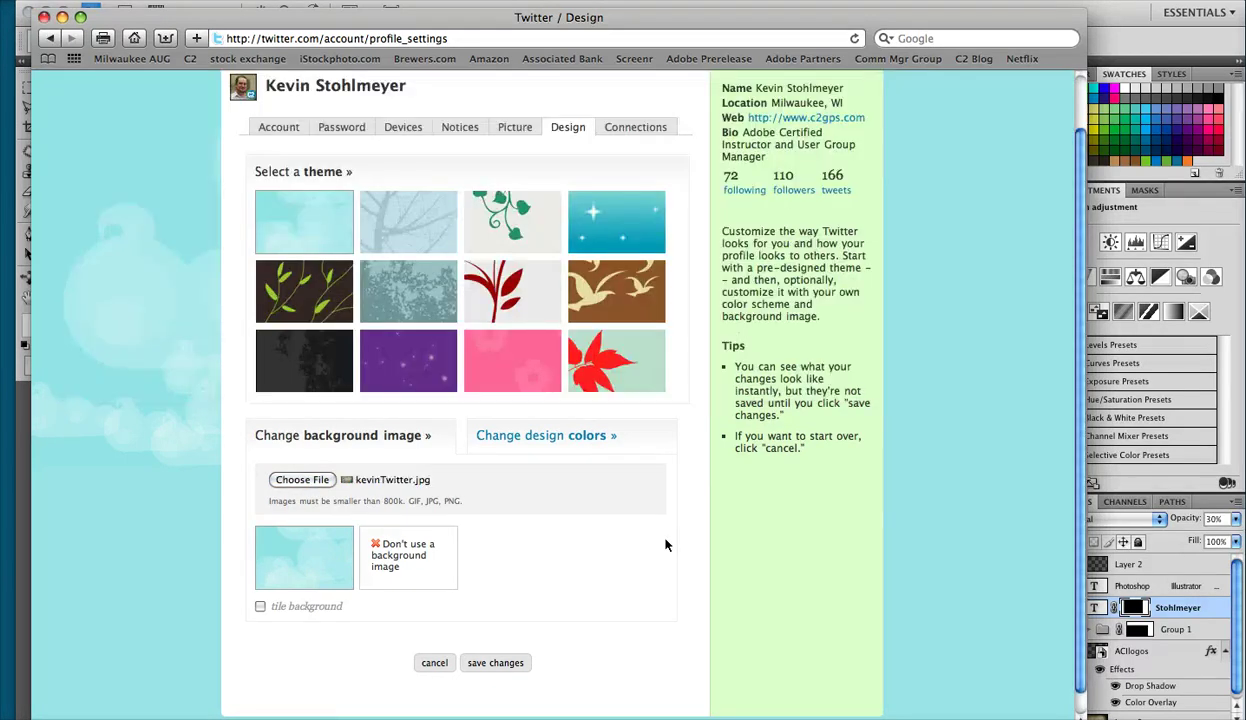
{"action": "left_click", "coordinate": [497, 664]}
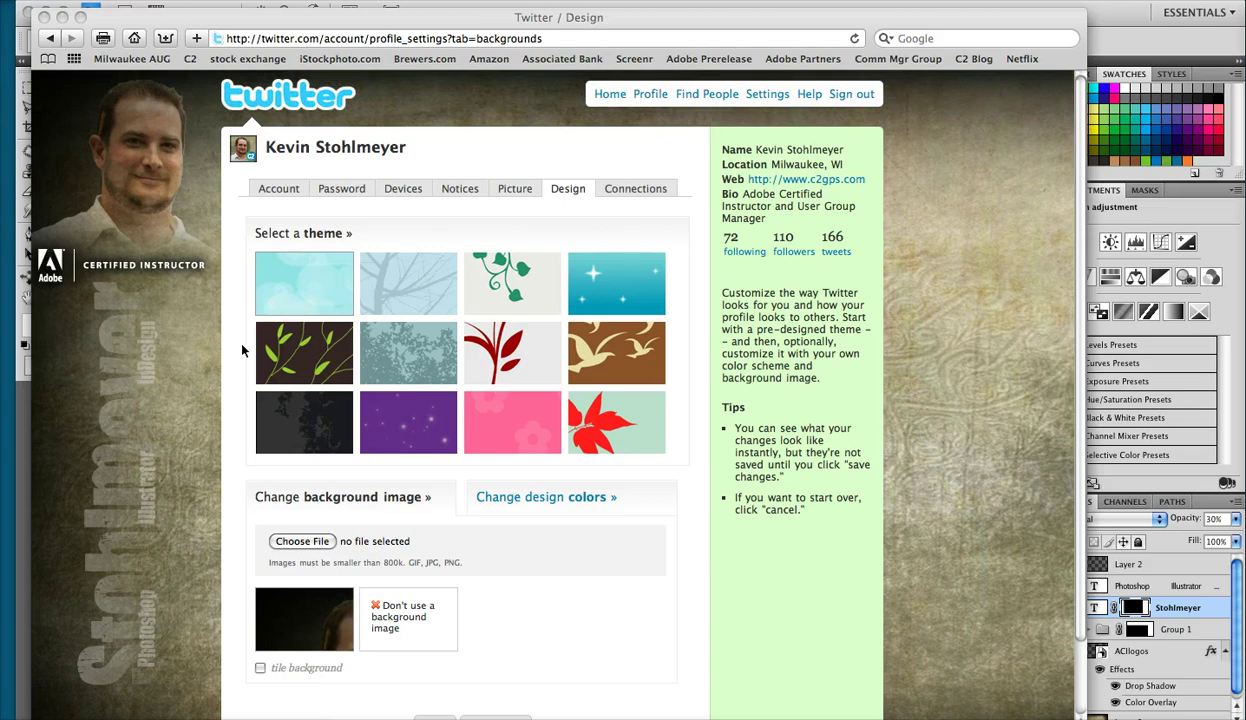
Step: Go to the Home timeline to view the new textured photo background
{"action": "left_click", "coordinate": [598, 95]}
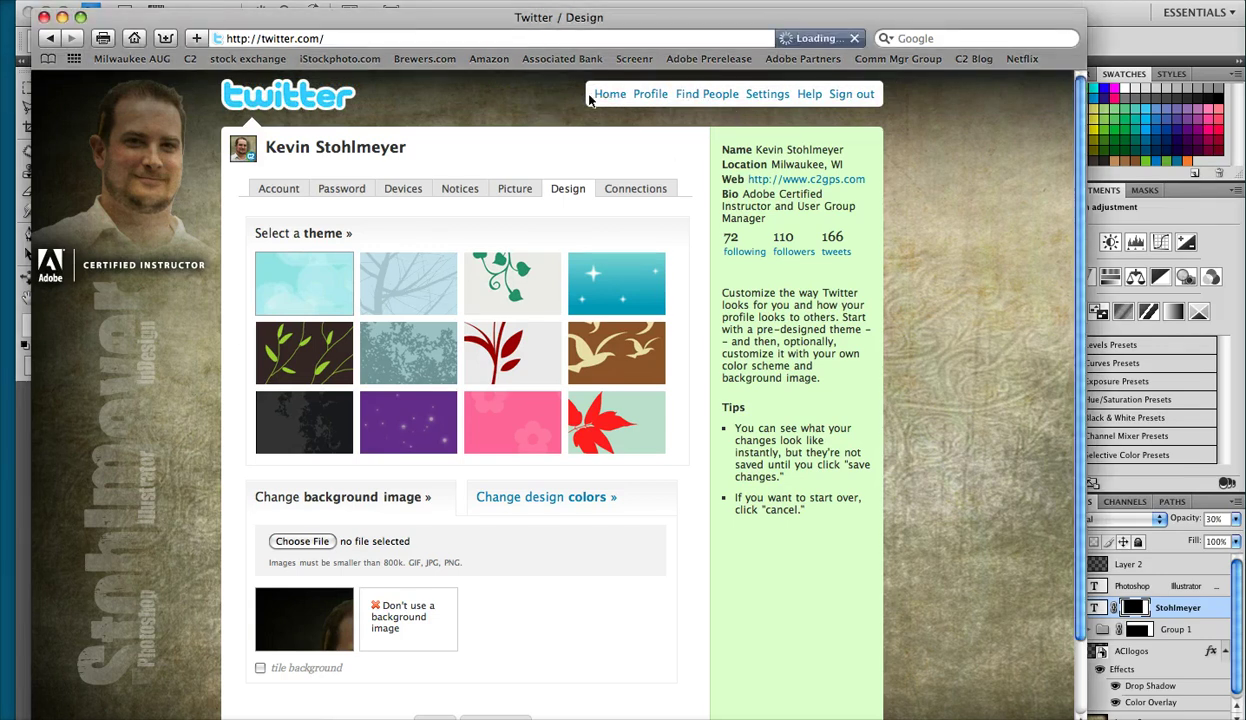